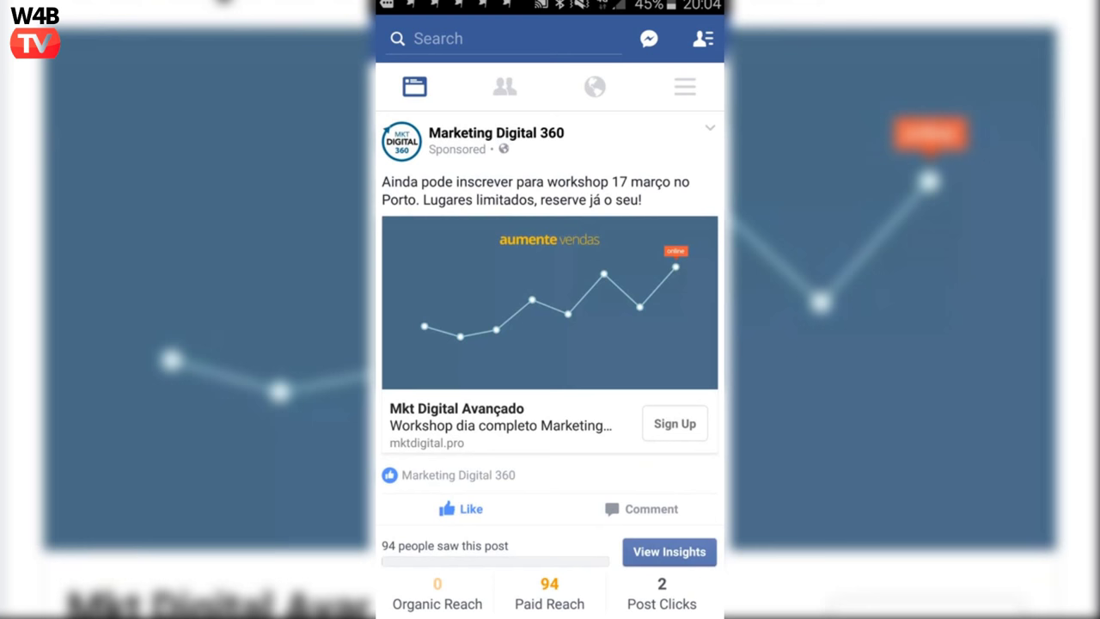
Open the sign-up form of the sponsored Marketing Digital 360 workshop post and submit it with the prefilled contact details.
{"action": "left_click_drag", "start_coordinate": [663, 545], "coordinate": [678, 508]}
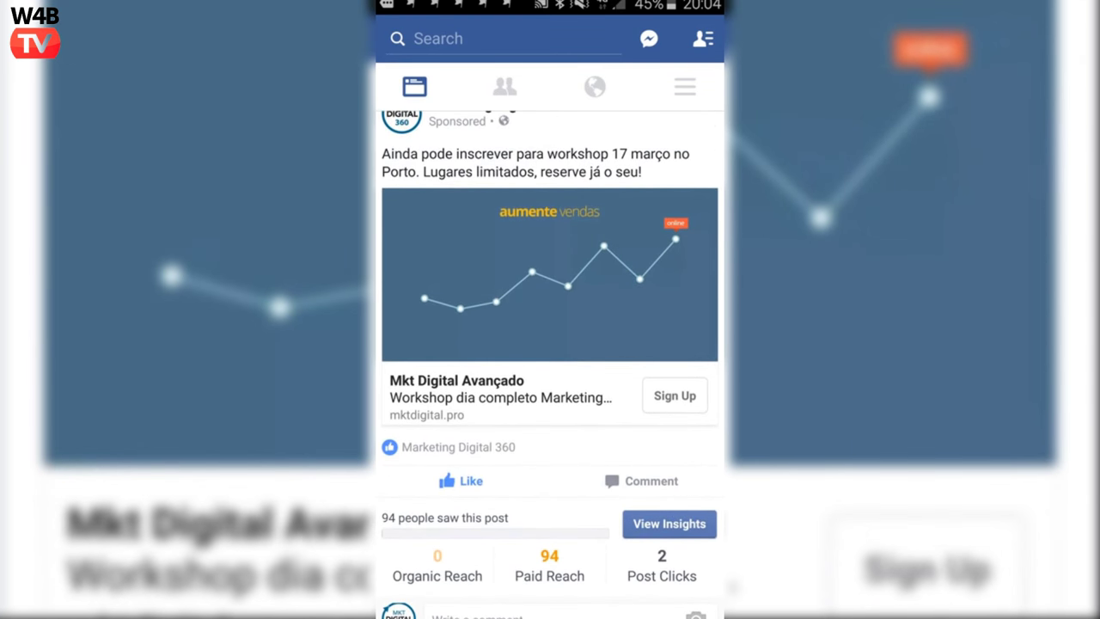
{"action": "left_click", "coordinate": [675, 395]}
{"action": "left_click", "coordinate": [675, 395]}
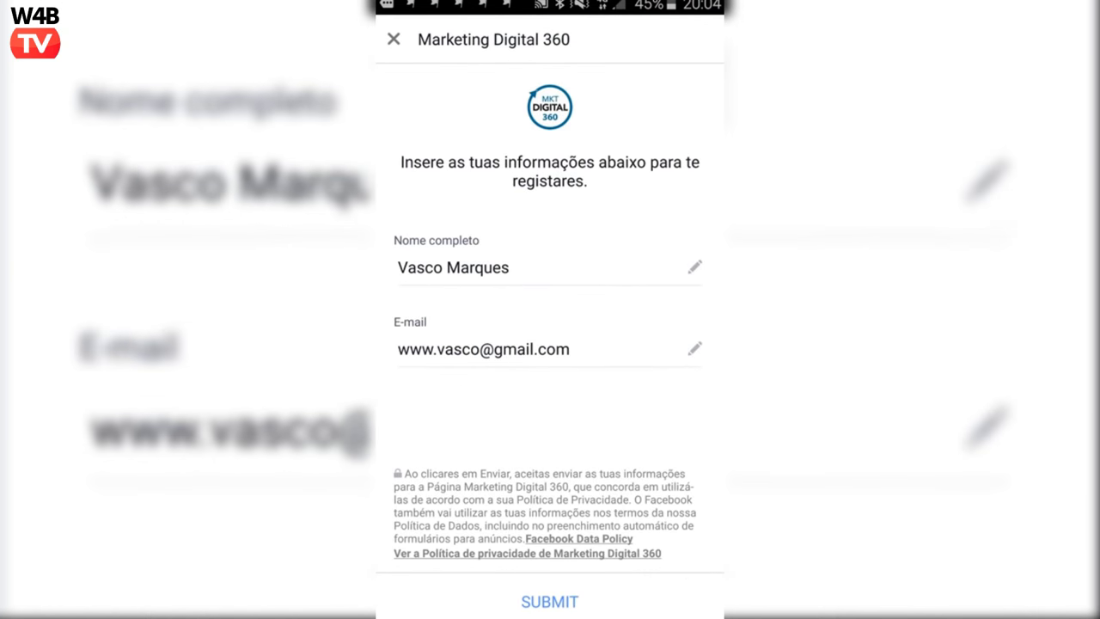
{"action": "left_click", "coordinate": [567, 603]}
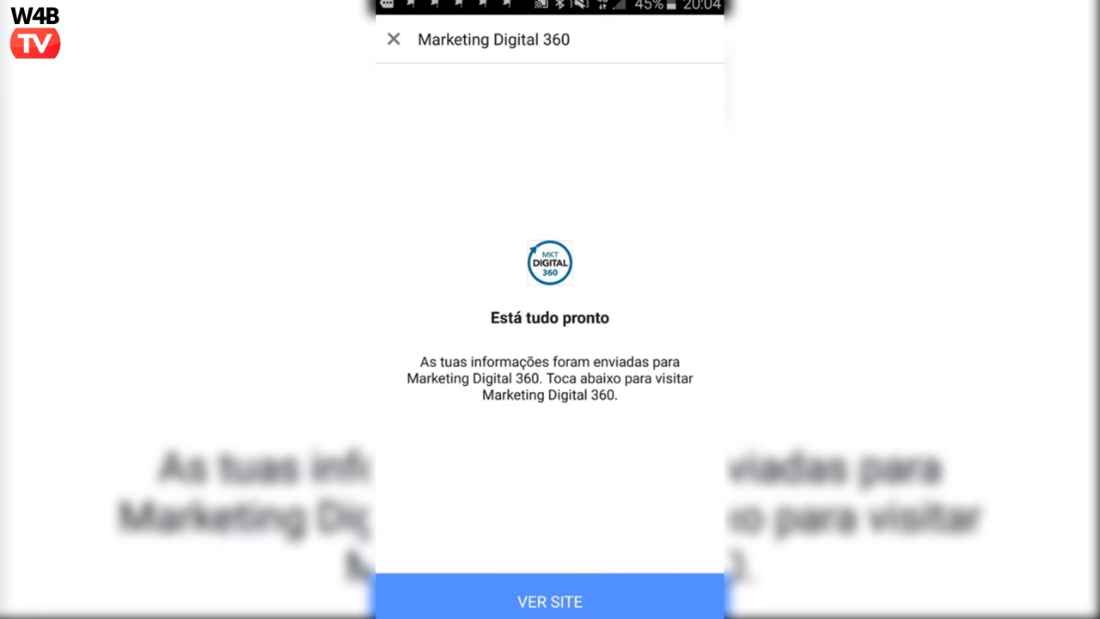
Visit the advertiser's website from the form's completion page and look through the course landing page.
{"action": "left_click", "coordinate": [550, 601]}
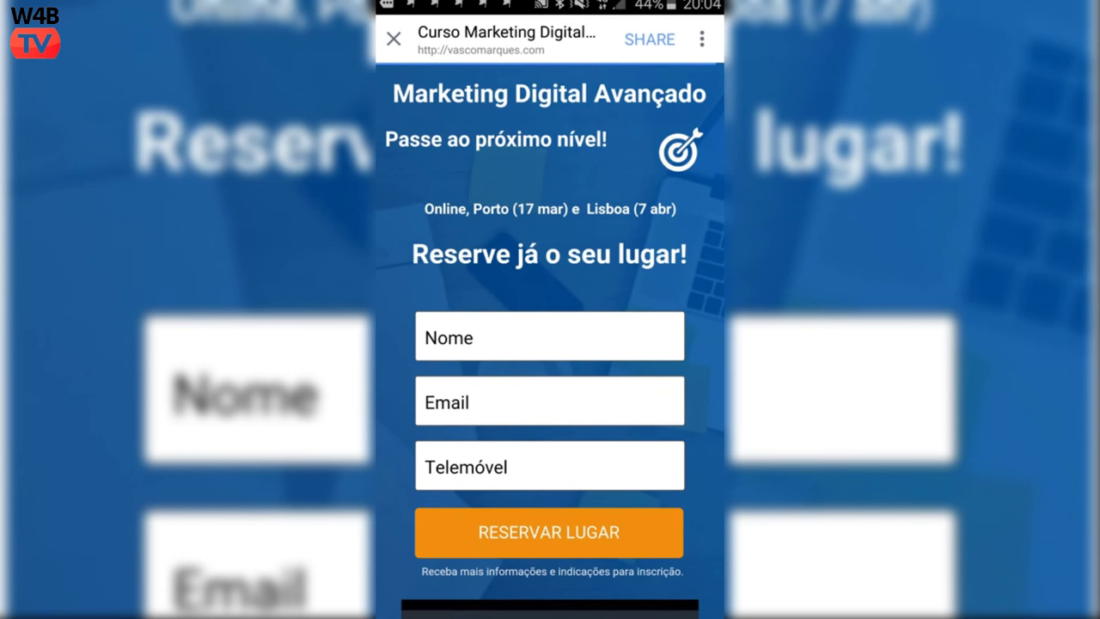
{"action": "scroll", "coordinate": [681, 464], "scroll_direction": "down", "scroll_amount": 3}
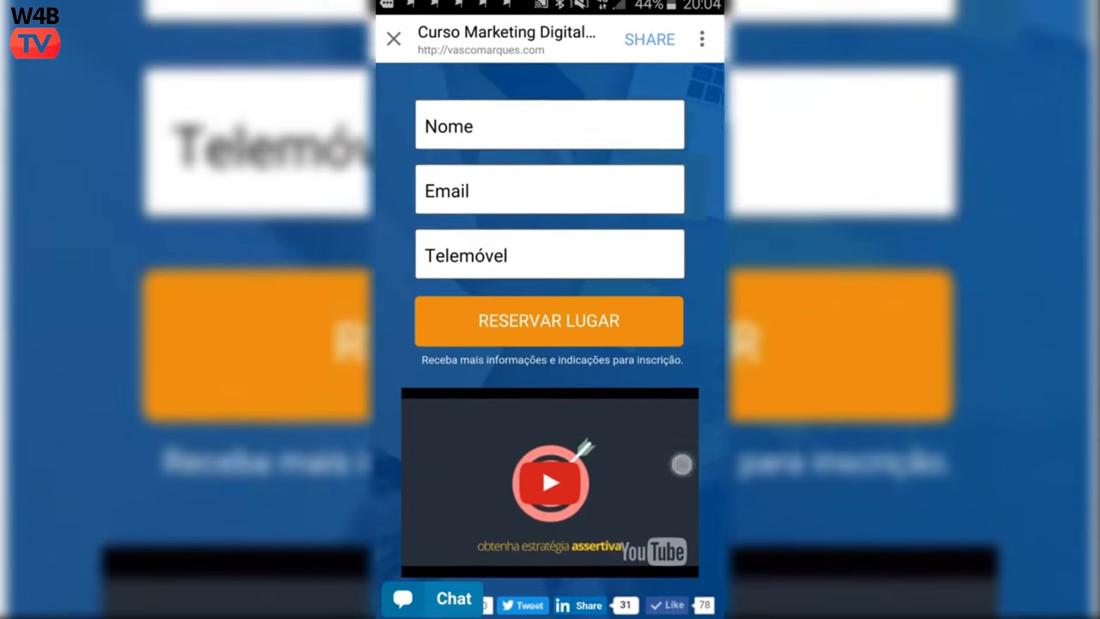
{"action": "scroll", "coordinate": [681, 464], "scroll_direction": "down", "scroll_amount": 5}
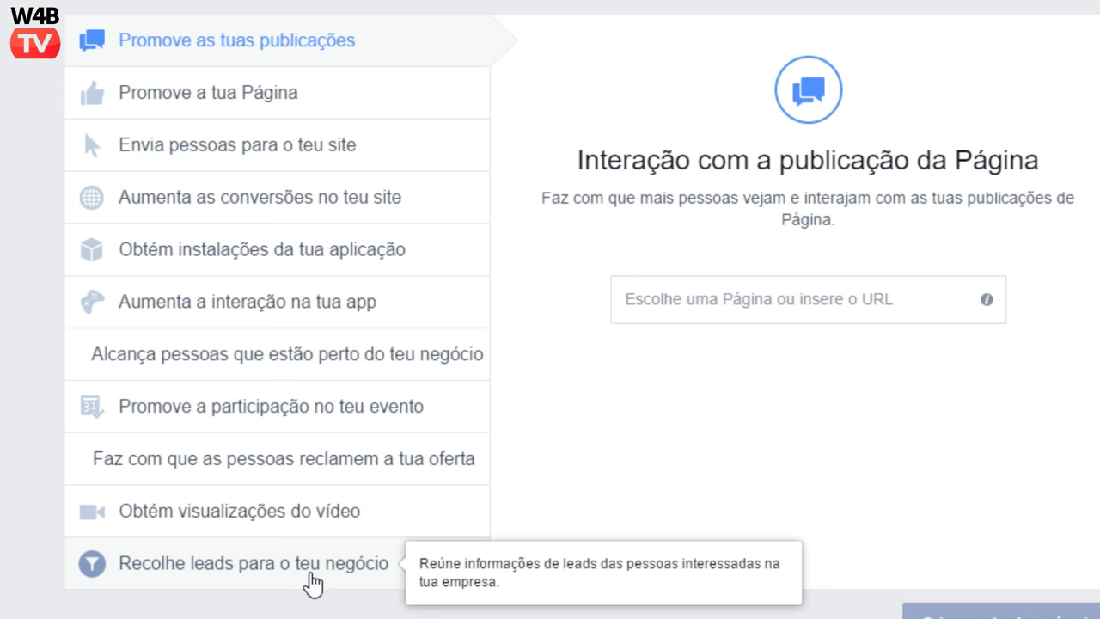
In Facebook's ad creation tool, choose the lead collection objective for the Marketing Digital 360 page and continue to the ad setup.
{"action": "left_click", "coordinate": [391, 574]}
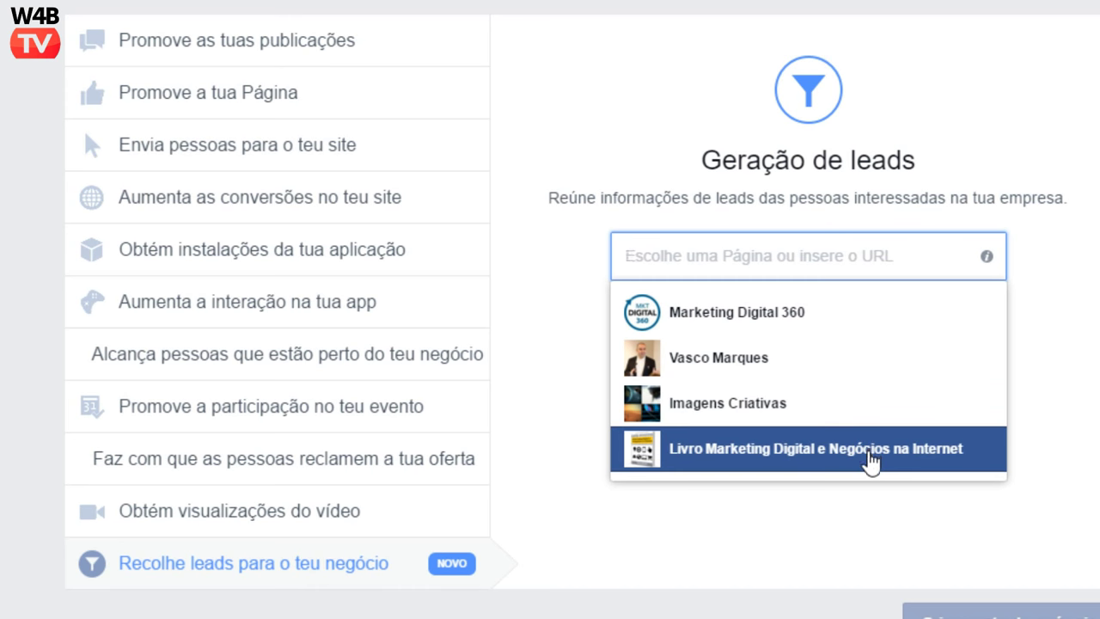
{"action": "left_click", "coordinate": [810, 325]}
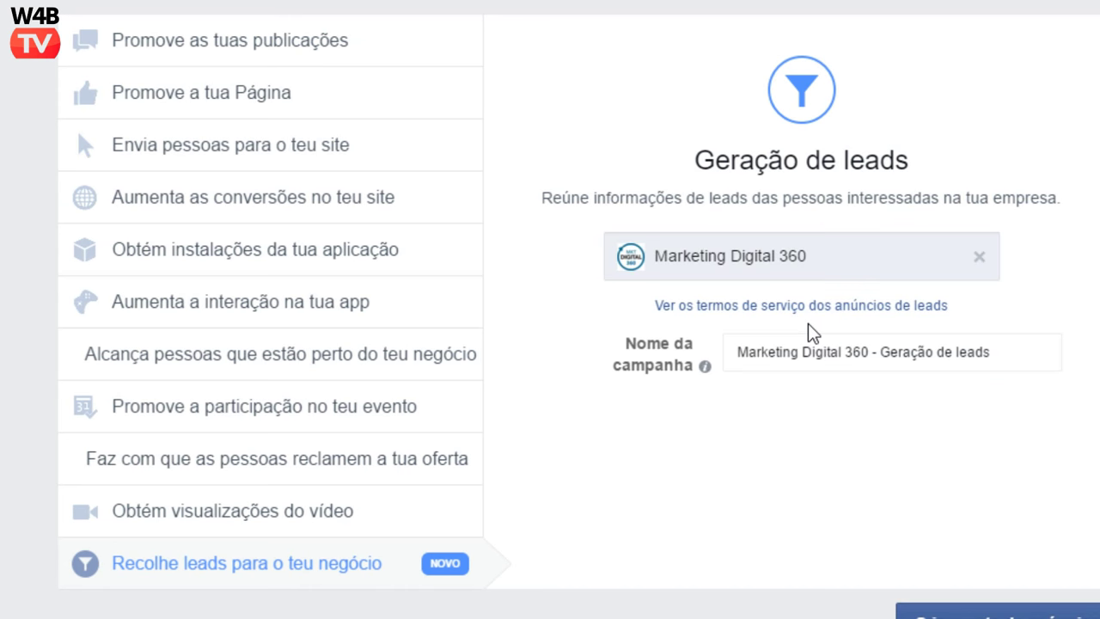
{"action": "left_click", "coordinate": [997, 612]}
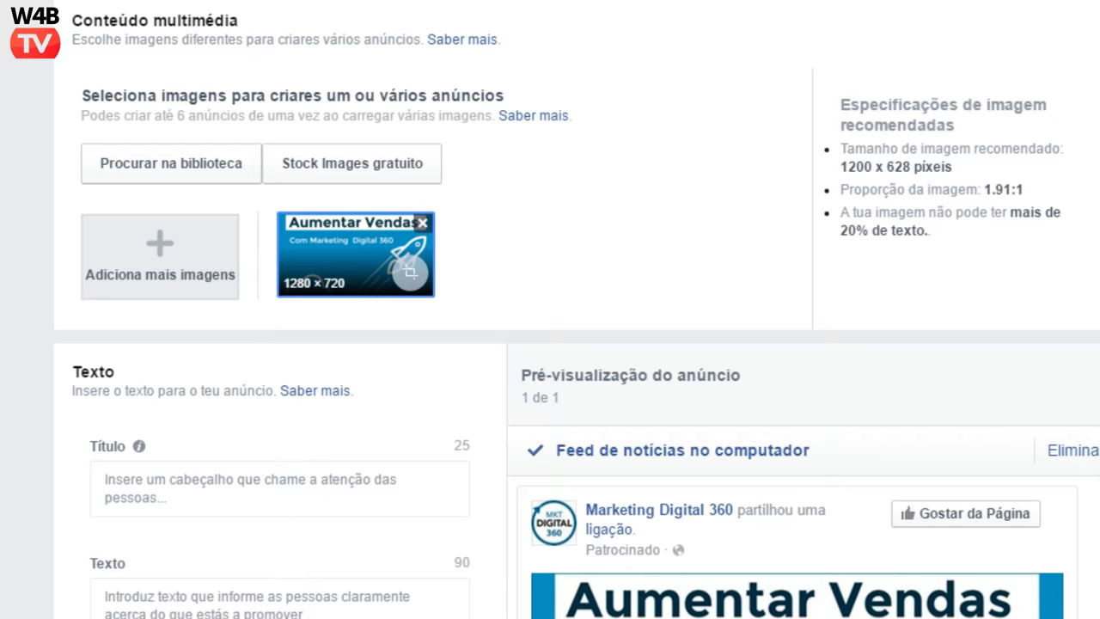
Examine the ad's image and text fields and compare its desktop and mobile news feed previews.
{"action": "scroll", "coordinate": [863, 470], "scroll_direction": "down", "scroll_amount": 3}
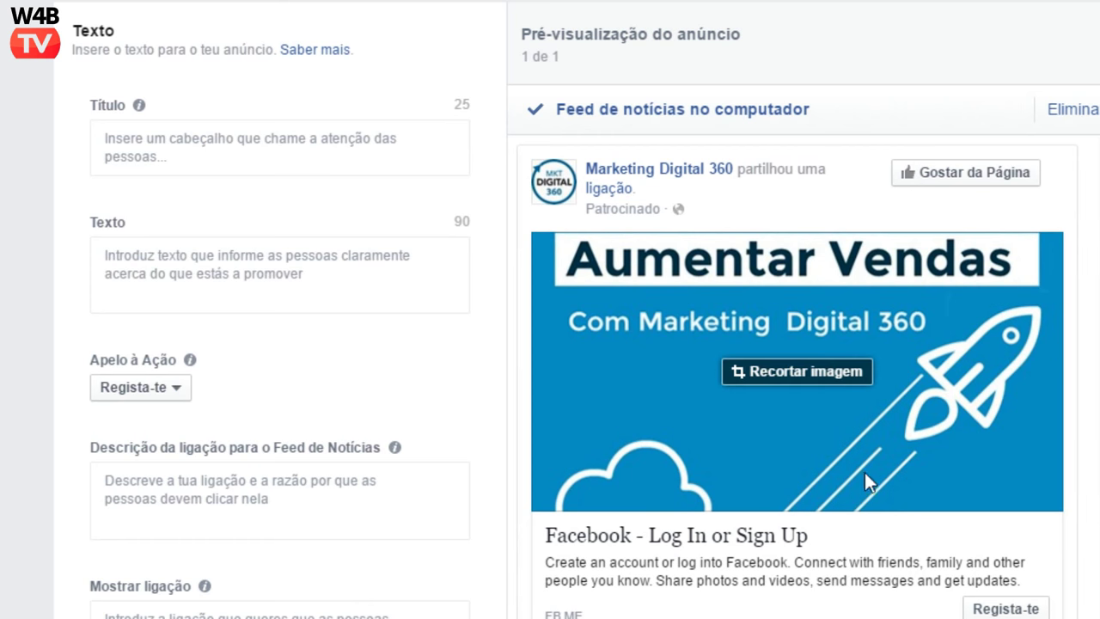
{"action": "mouse_move", "coordinate": [870, 341]}
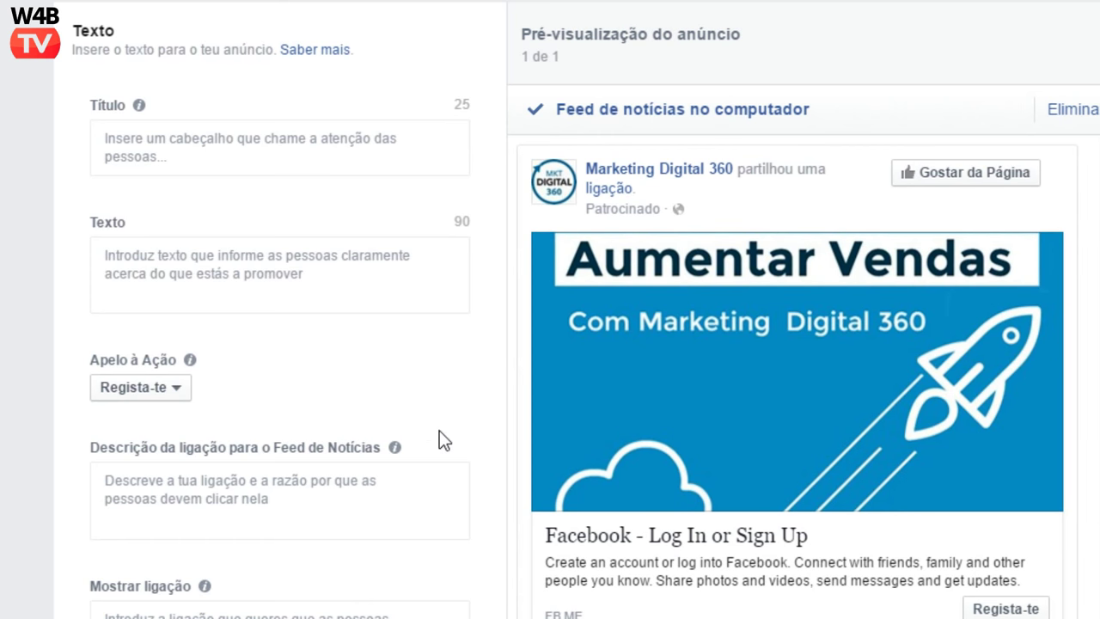
{"action": "scroll", "coordinate": [427, 432], "scroll_direction": "up", "scroll_amount": 1}
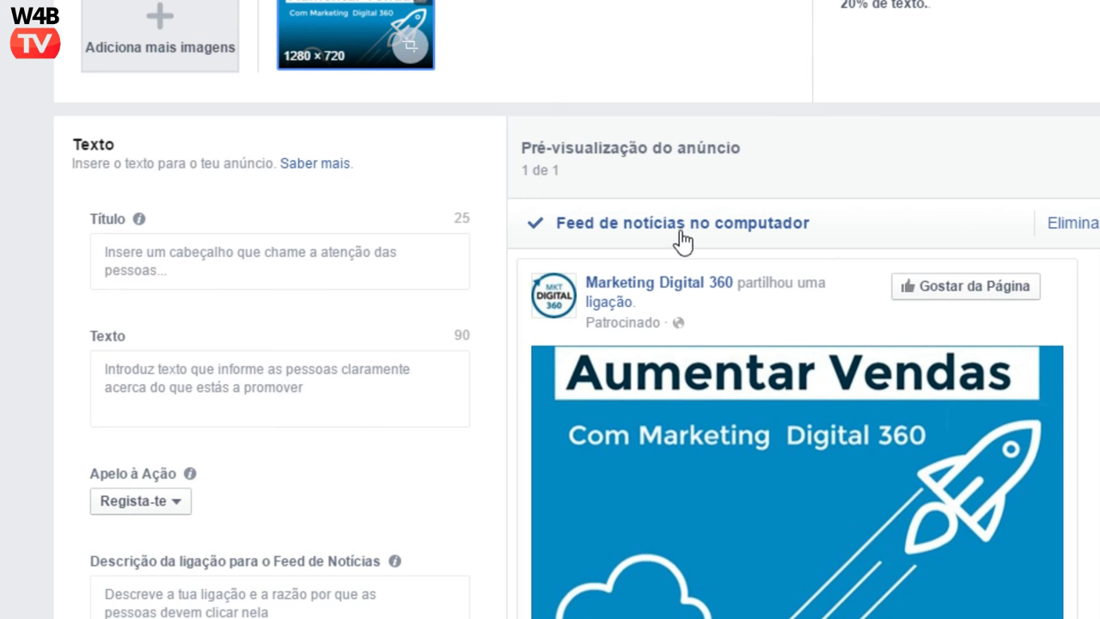
{"action": "scroll", "coordinate": [363, 582], "scroll_direction": "down", "scroll_amount": 2}
{"action": "scroll", "coordinate": [657, 602], "scroll_direction": "down", "scroll_amount": 5}
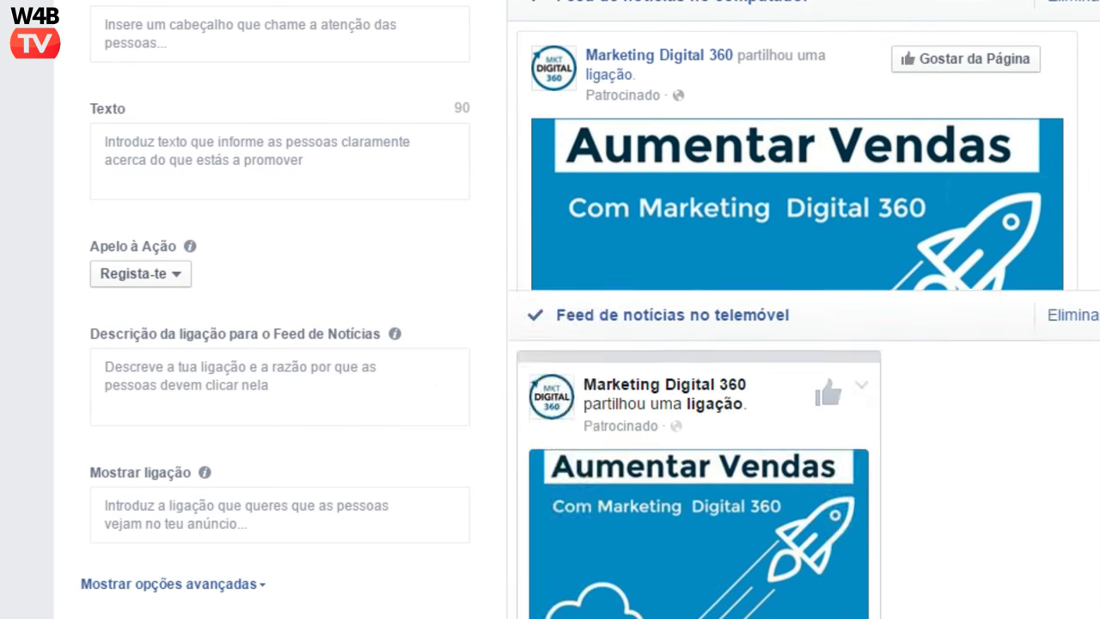
{"action": "scroll", "coordinate": [496, 518], "scroll_direction": "up", "scroll_amount": 1}
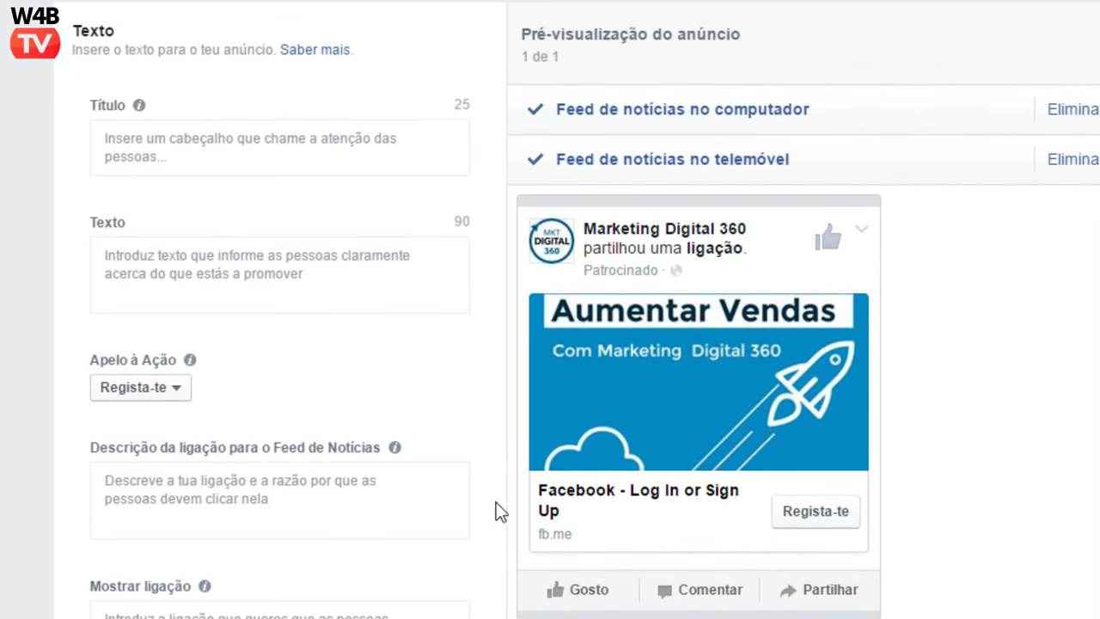
{"action": "left_click", "coordinate": [668, 115]}
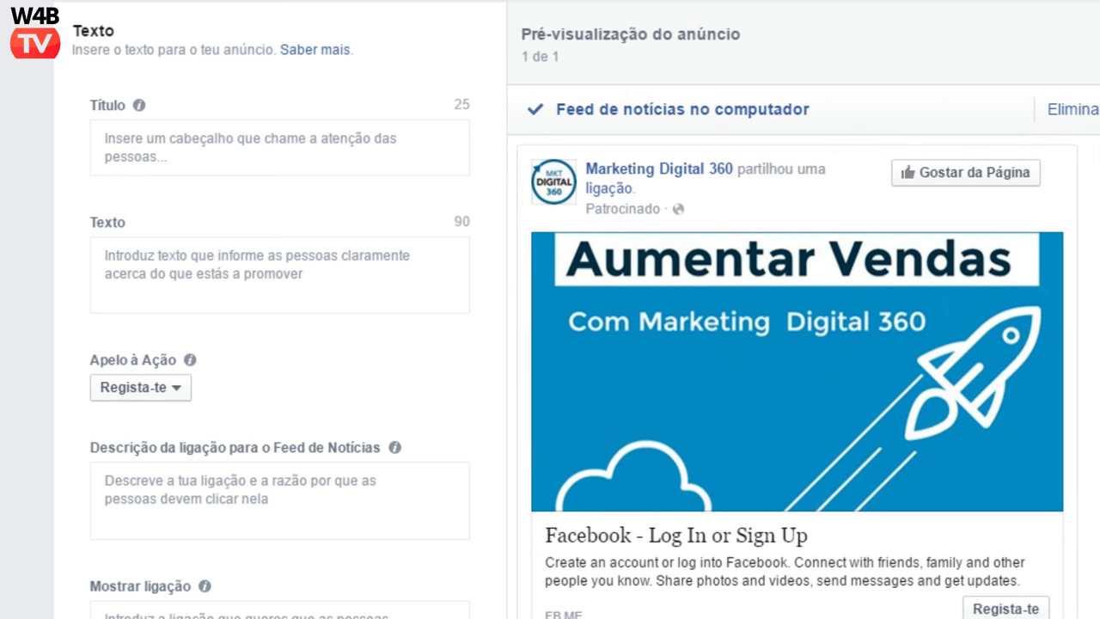
{"action": "left_click", "coordinate": [668, 112]}
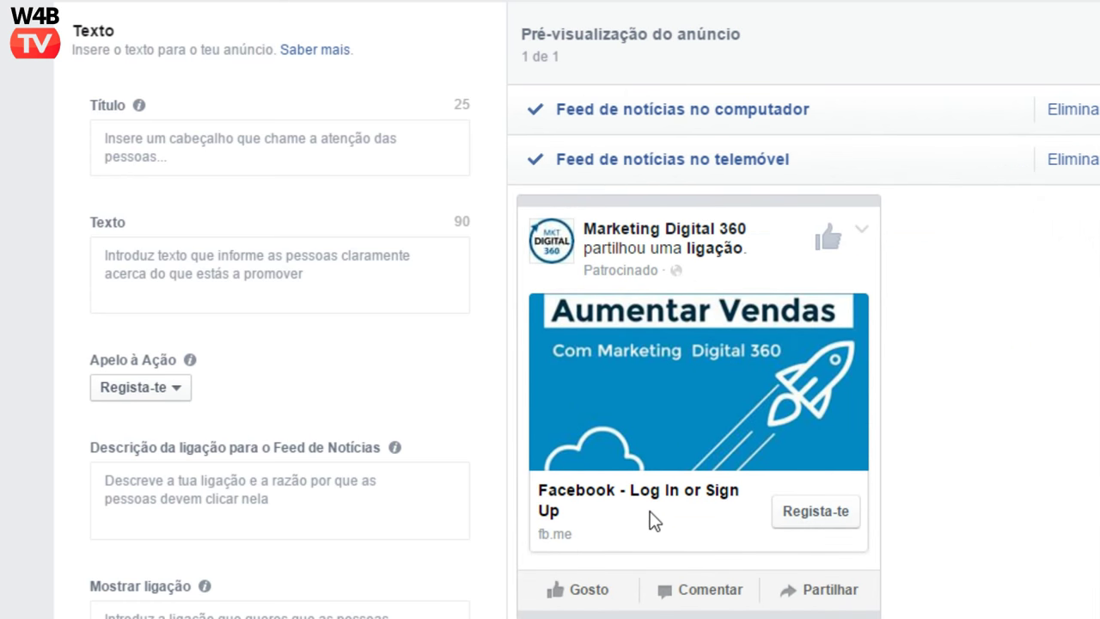
{"action": "left_click", "coordinate": [662, 115]}
{"action": "scroll", "coordinate": [361, 590], "scroll_direction": "up", "scroll_amount": 4}
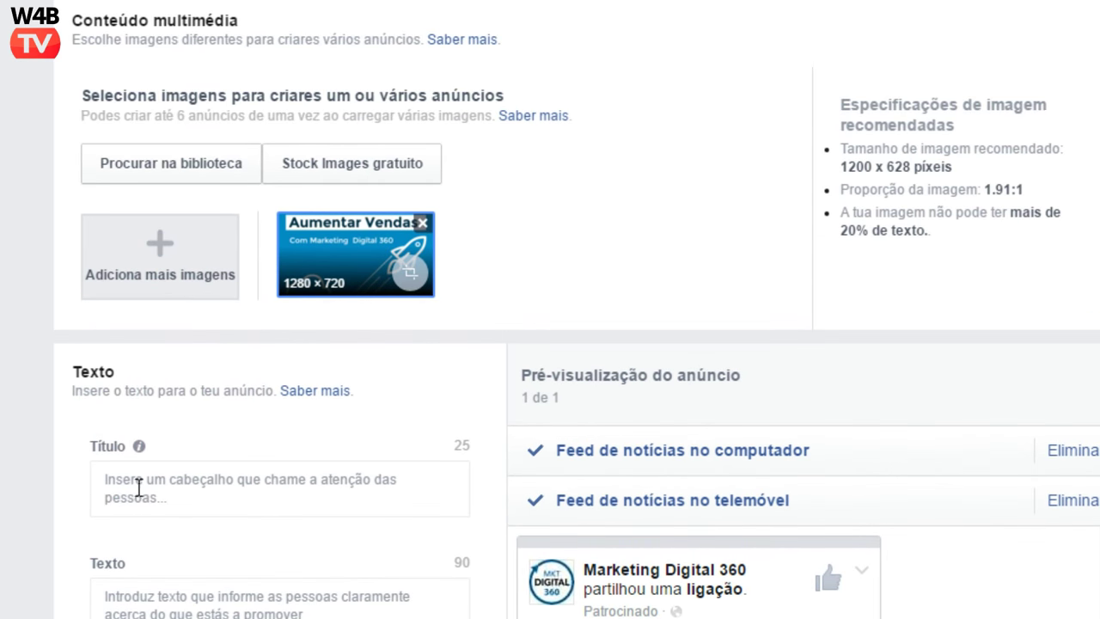
{"action": "left_click", "coordinate": [152, 484]}
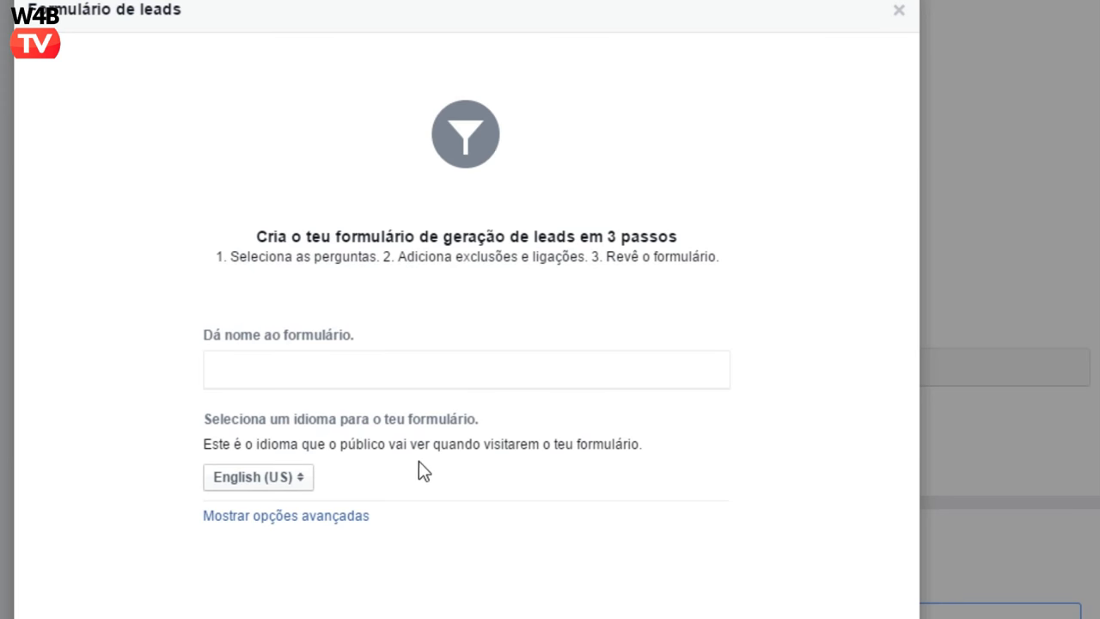
Name the lead form "mkt digital 360 teste" and set its language to Português (Portugal).
{"action": "left_click", "coordinate": [292, 370]}
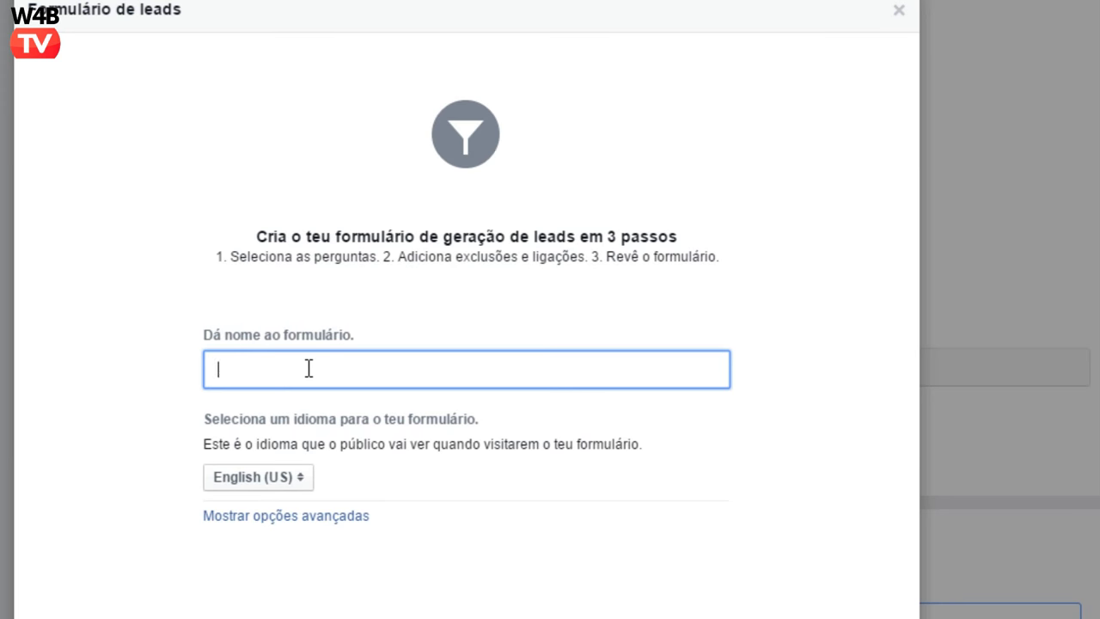
{"action": "type", "text": "mkt digital "}
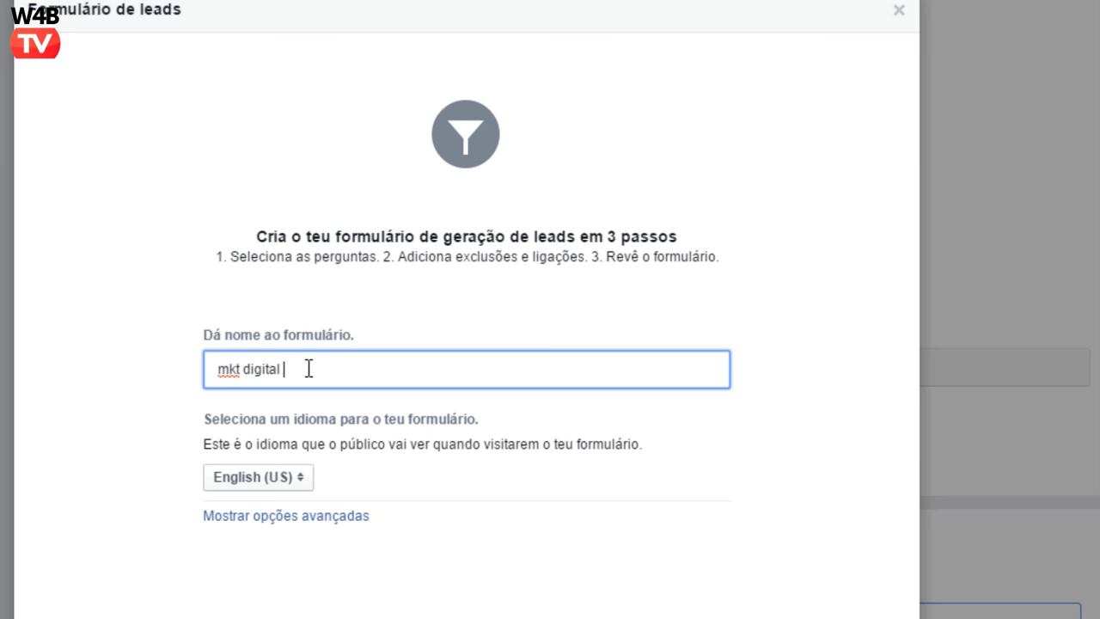
{"action": "type", "text": "360 teste"}
{"action": "left_click", "coordinate": [277, 483]}
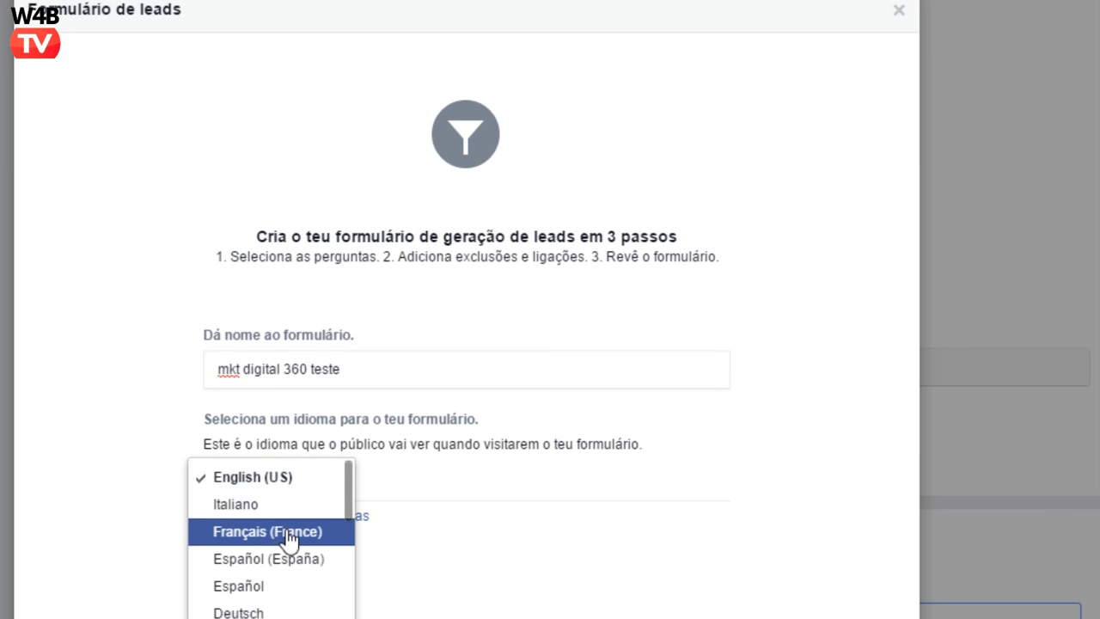
{"action": "scroll", "coordinate": [287, 593], "scroll_direction": "down", "scroll_amount": 1}
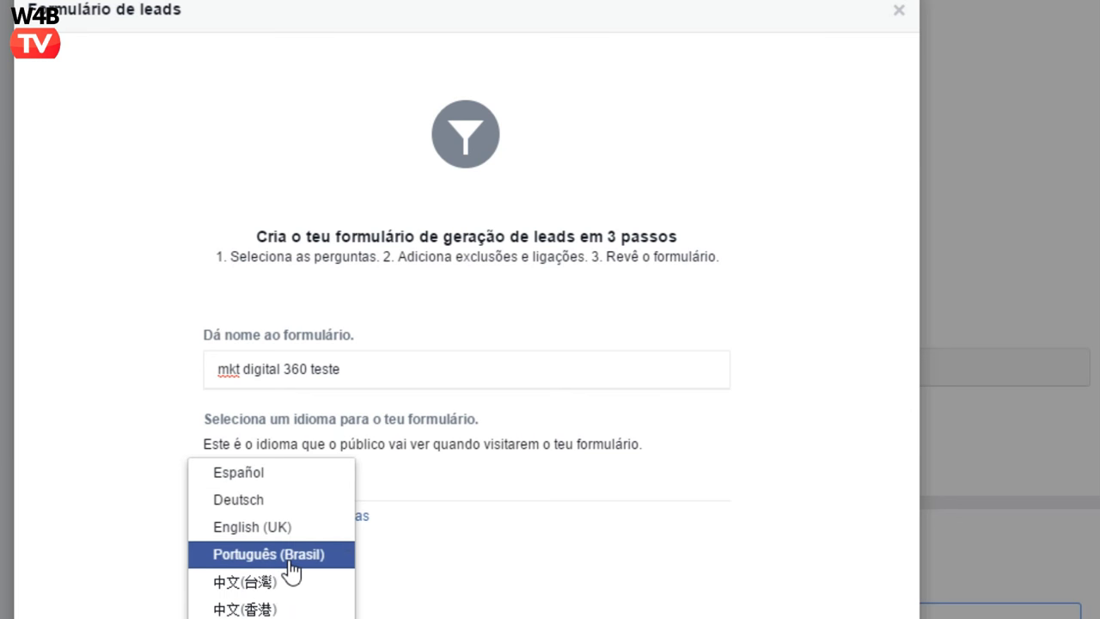
{"action": "scroll", "coordinate": [292, 569], "scroll_direction": "down", "scroll_amount": 1}
{"action": "scroll", "coordinate": [291, 569], "scroll_direction": "down", "scroll_amount": 5}
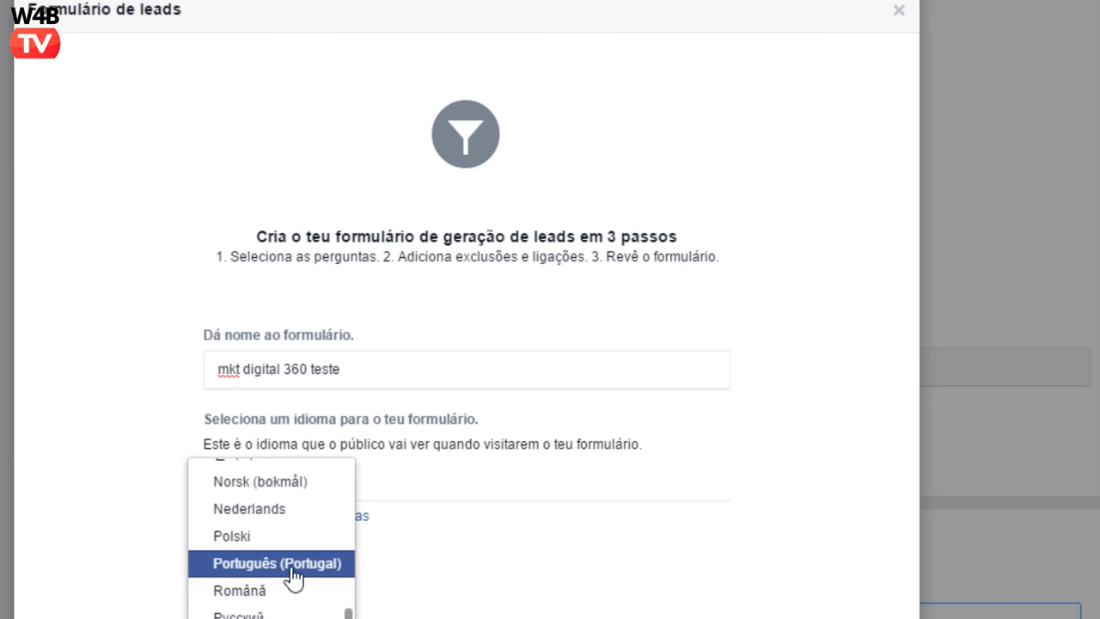
{"action": "left_click", "coordinate": [292, 564]}
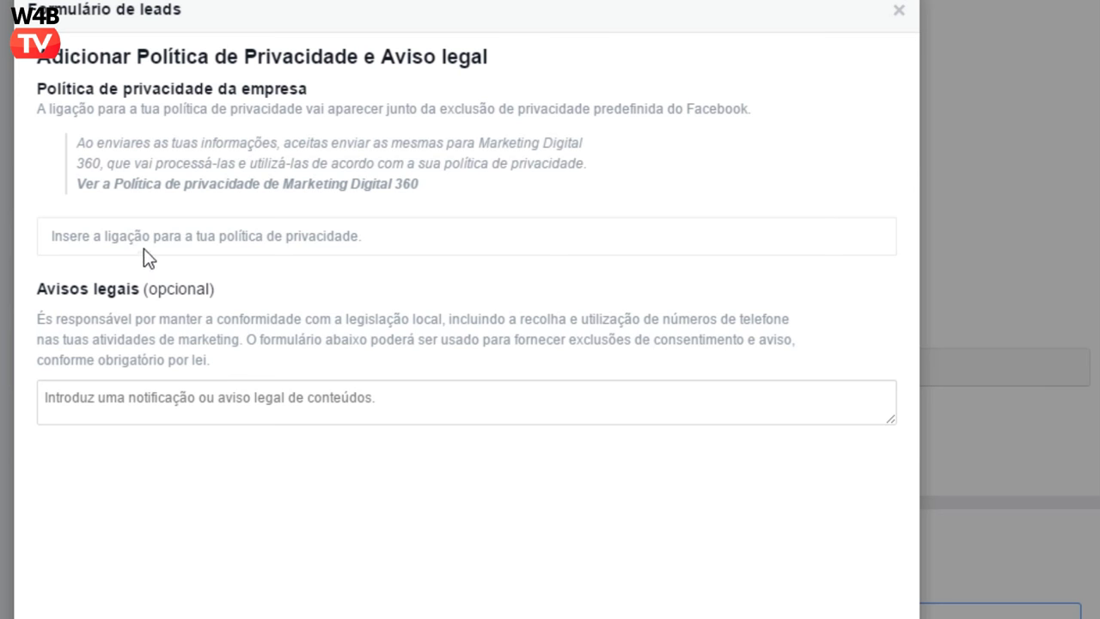
{"action": "left_click", "coordinate": [102, 237]}
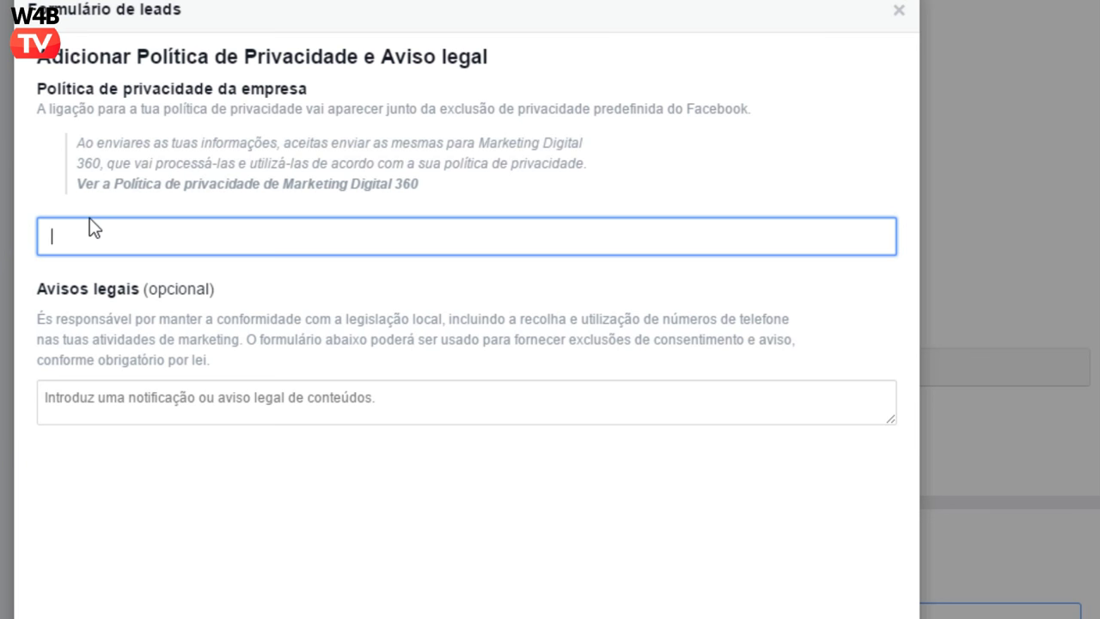
{"action": "type", "text": "web"}
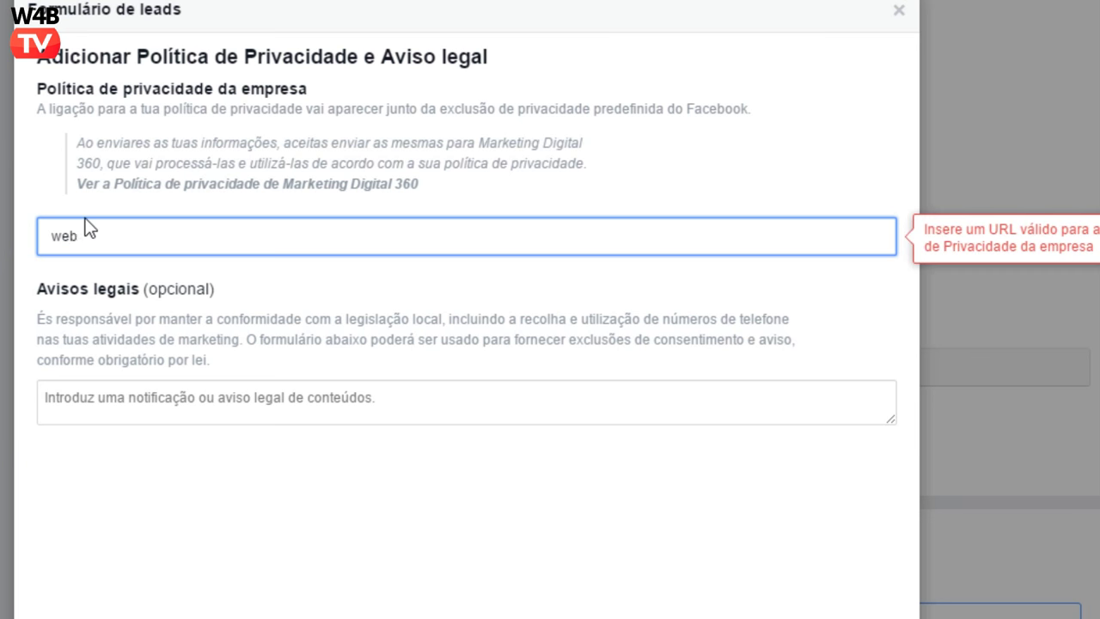
{"action": "type", "text": "2business.pt/"}
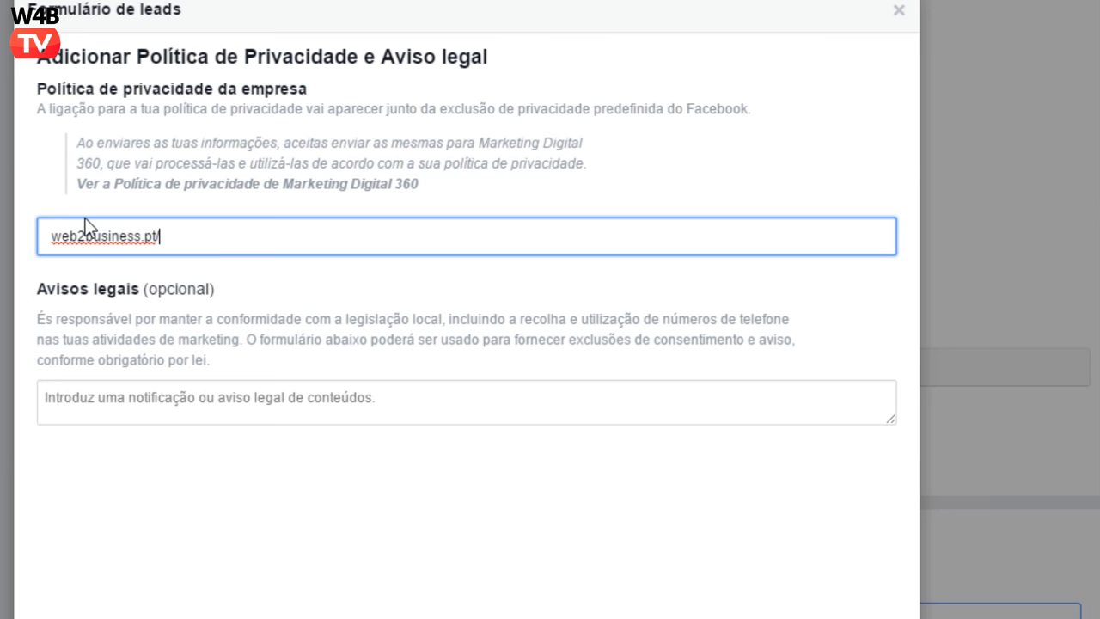
{"action": "type", "text": "privacidade"}
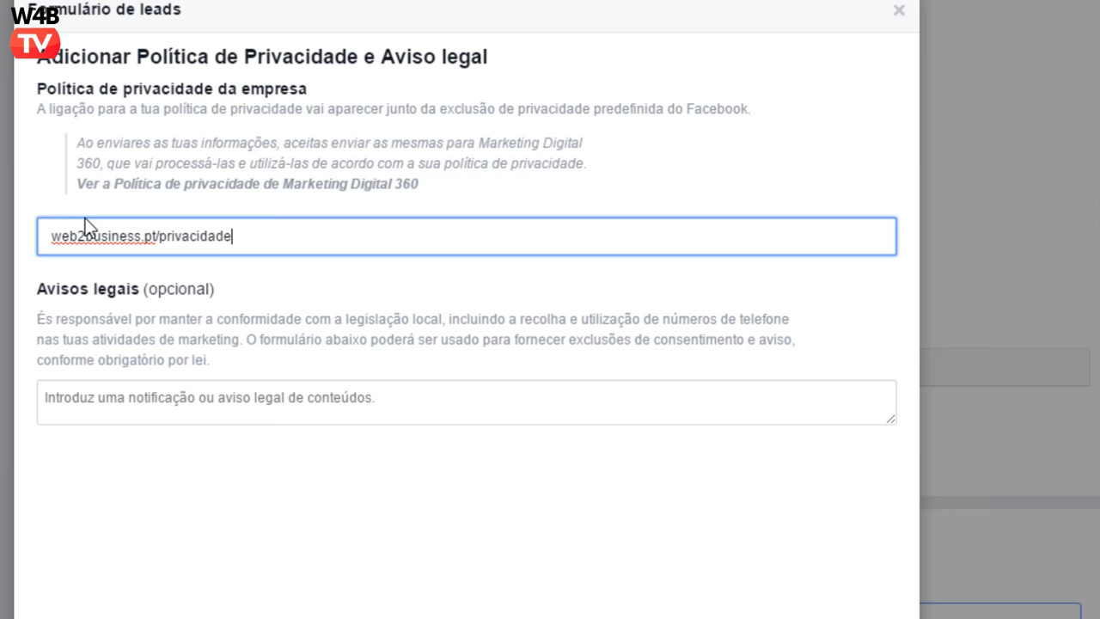
{"action": "key", "text": "Home"}
{"action": "type", "text": "www."}
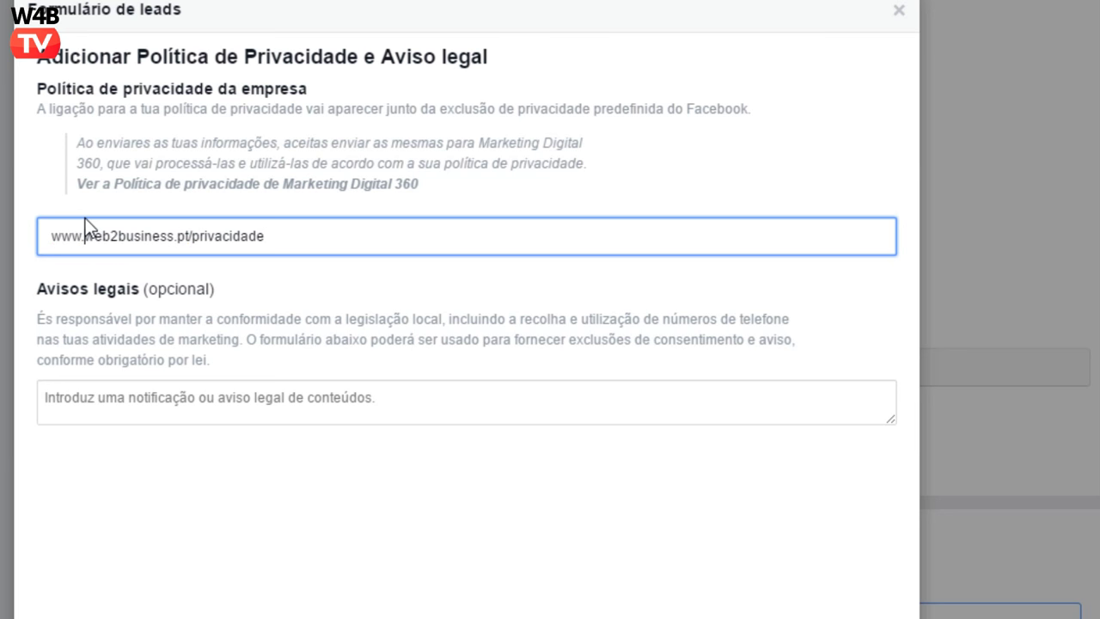
{"action": "left_click", "coordinate": [285, 239]}
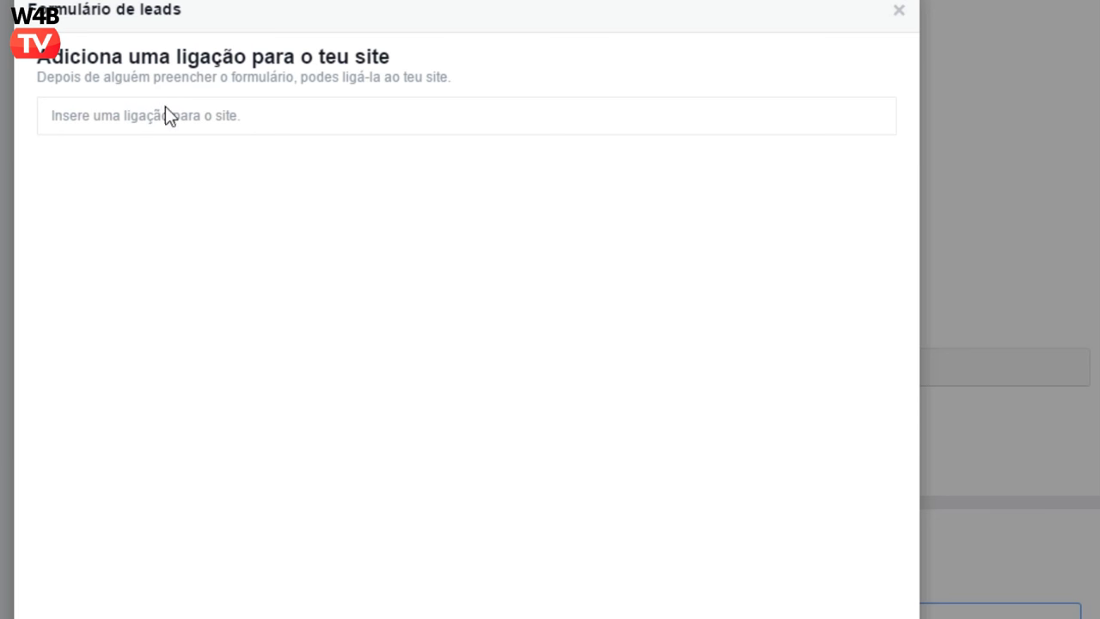
{"action": "left_click", "coordinate": [198, 114]}
{"action": "type", "text": "www.mktdigital.pro"}
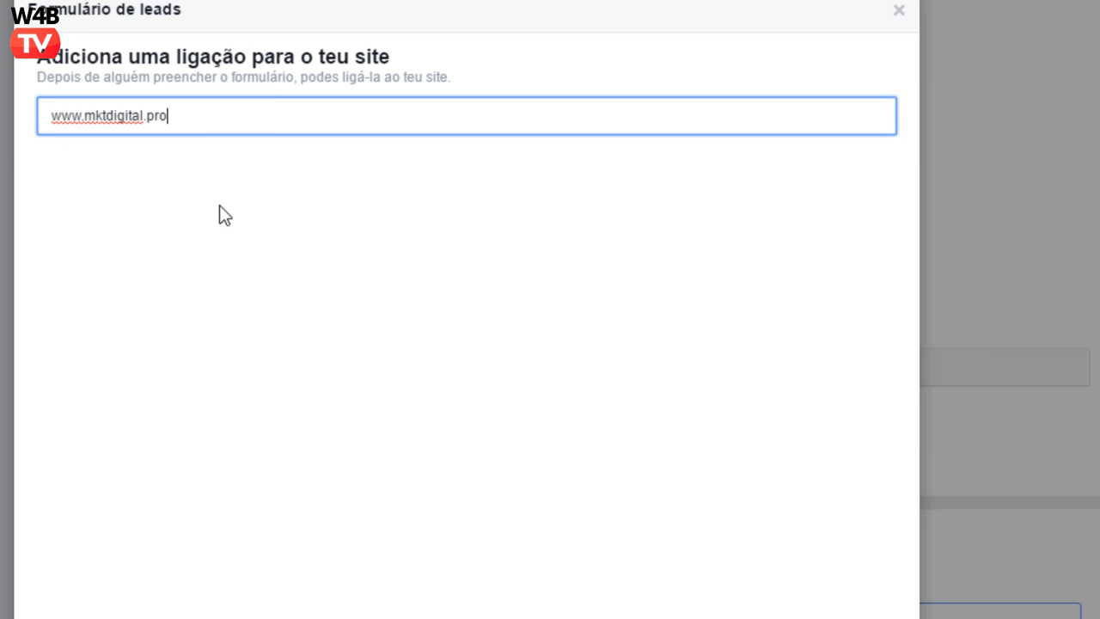
{"action": "left_click", "coordinate": [218, 214]}
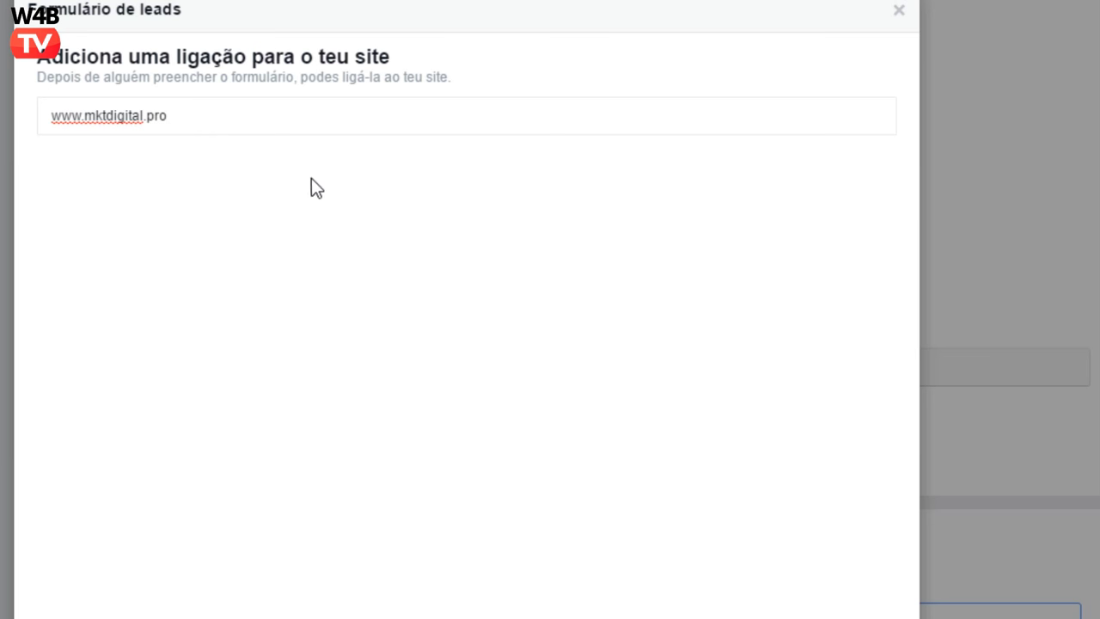